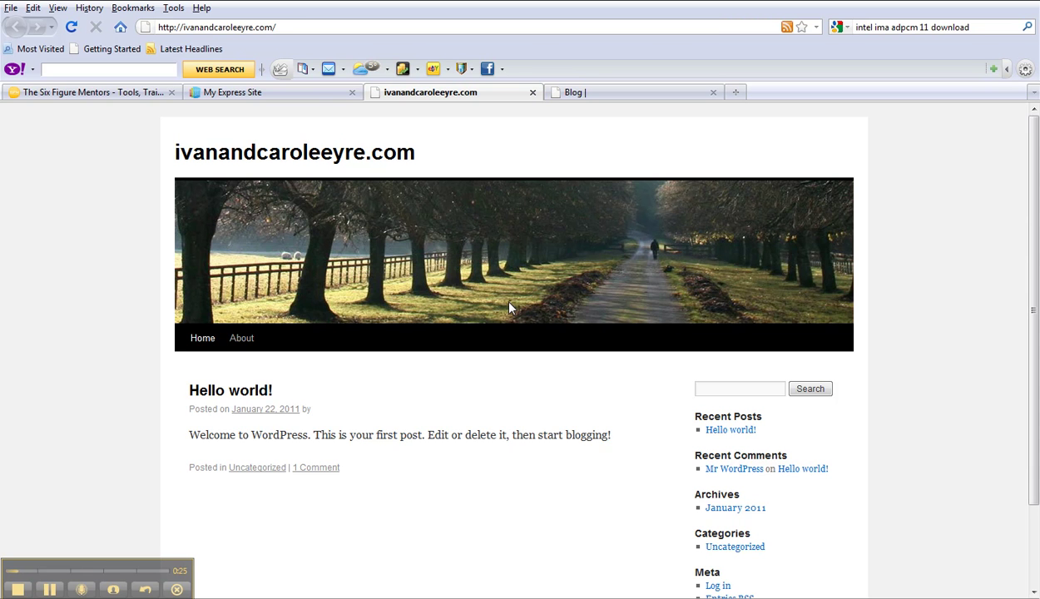
Compare the old and new blogs, then bring up the template categories list for ivanandcaroleeyre.com.
{"action": "left_click", "coordinate": [614, 97]}
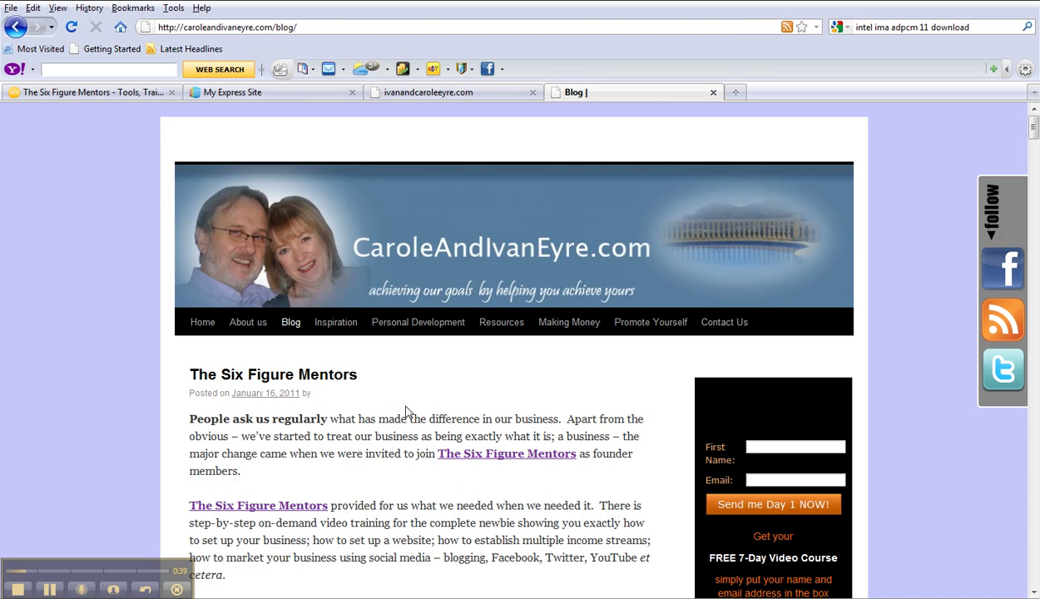
{"action": "left_click", "coordinate": [462, 99]}
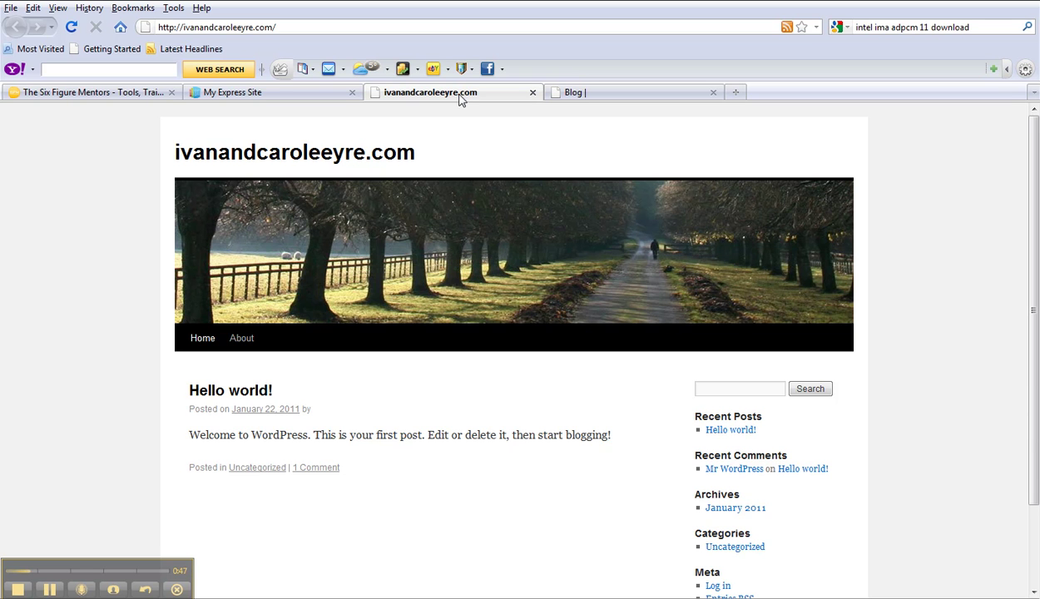
{"action": "left_click", "coordinate": [275, 94]}
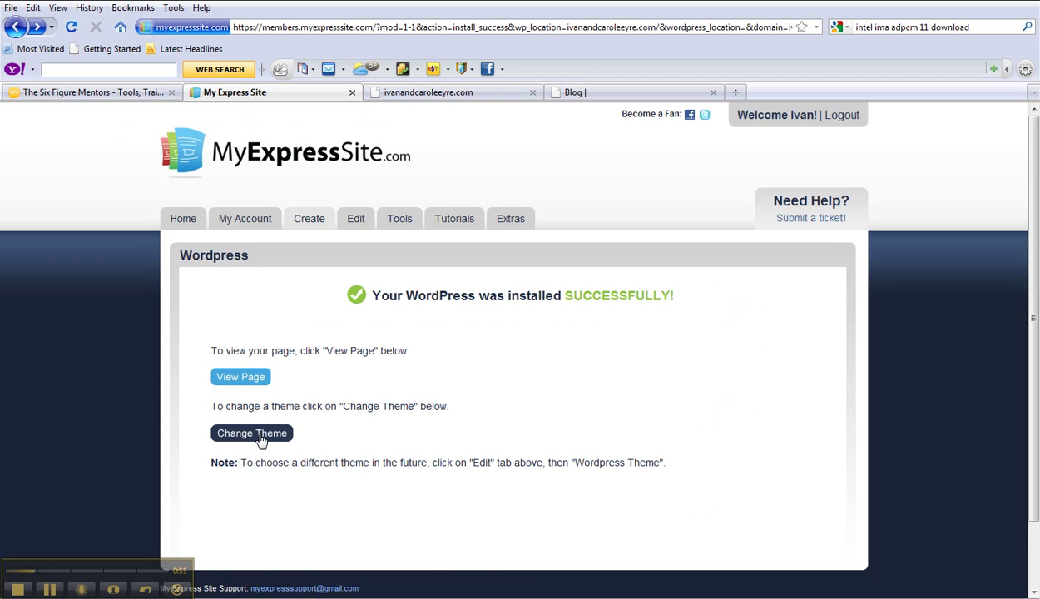
{"action": "left_click", "coordinate": [261, 440]}
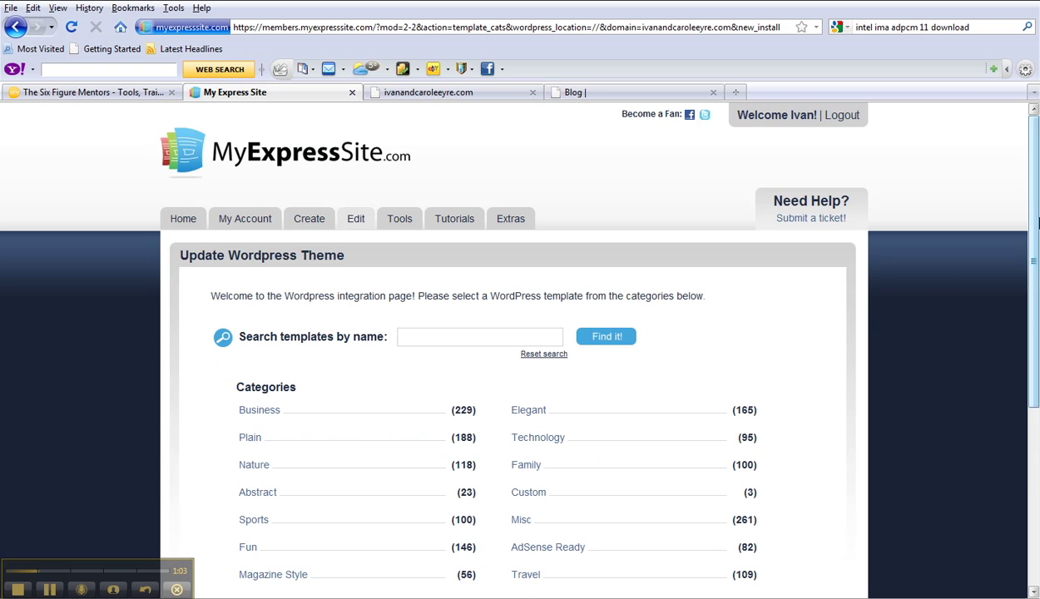
{"action": "left_click_drag", "start_coordinate": [1038, 221], "coordinate": [908, 344]}
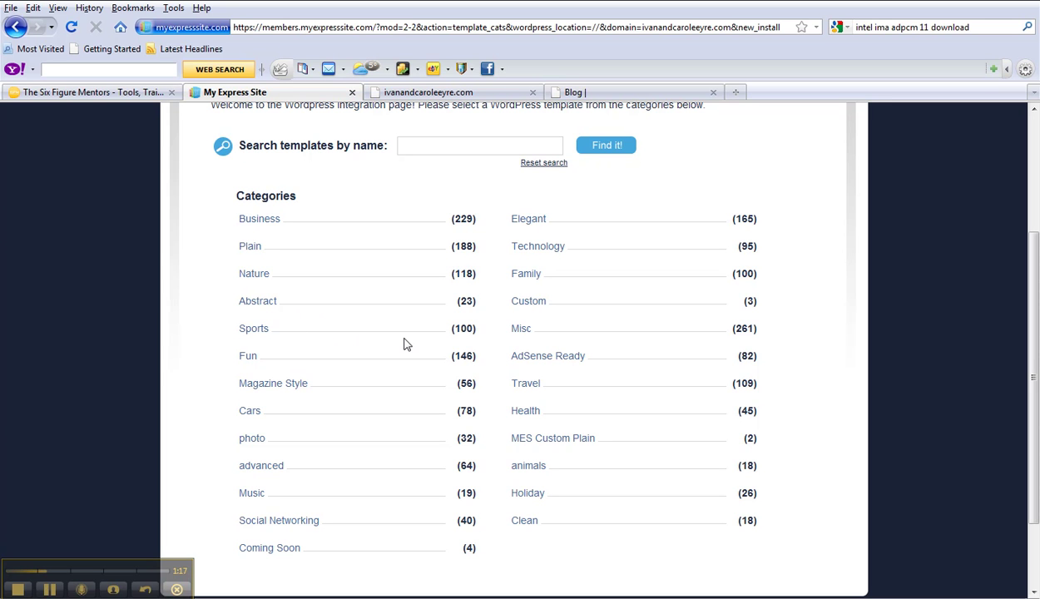
Browse the Sports category's templates, such as Windsurfer and Sport King 1.
{"action": "left_click", "coordinate": [253, 331]}
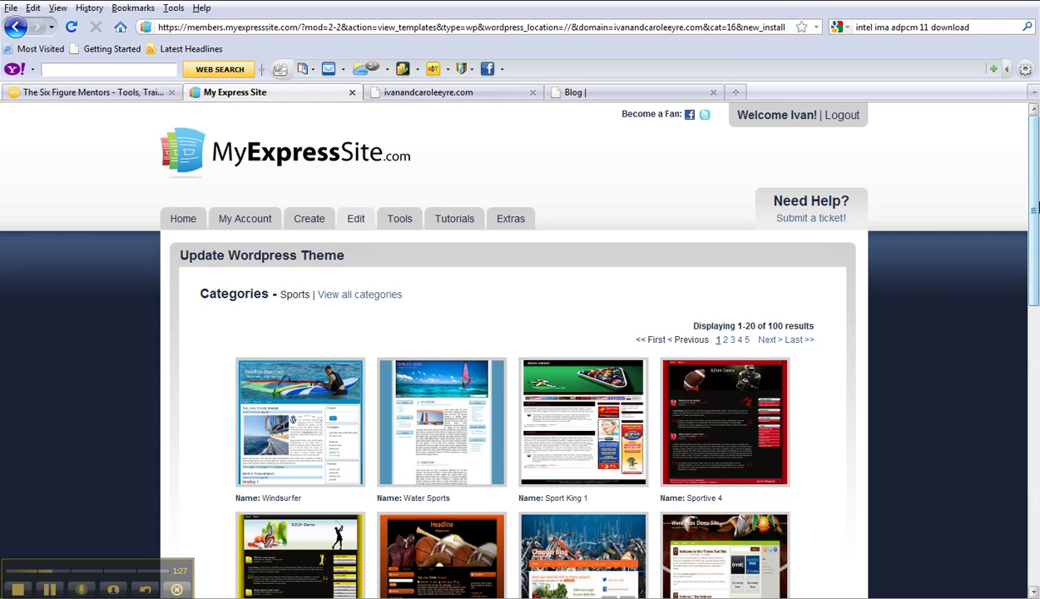
{"action": "scroll", "coordinate": [1036, 245], "scroll_direction": "down", "scroll_amount": 3}
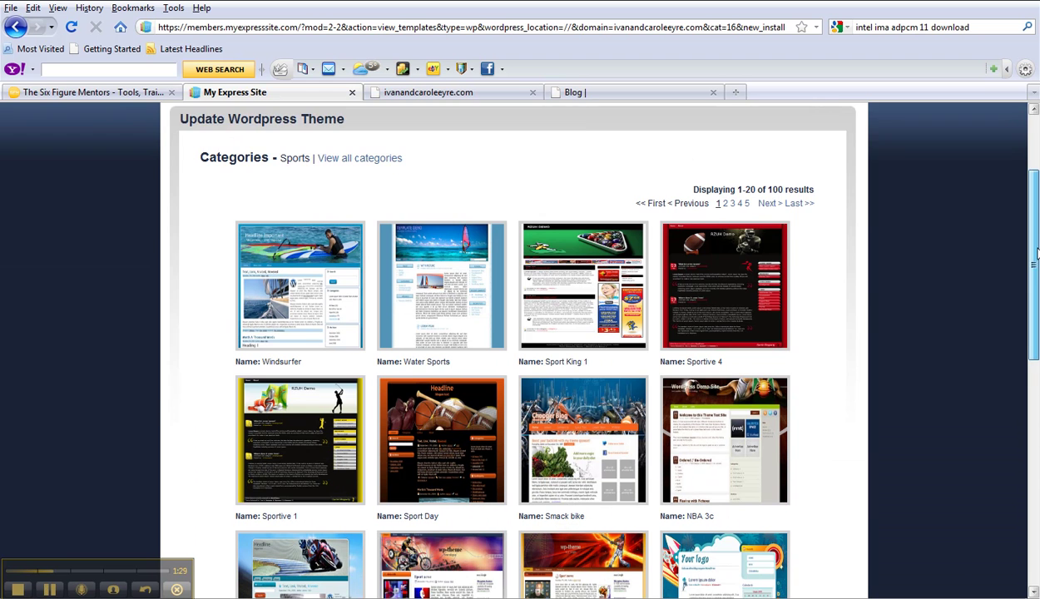
{"action": "left_click_drag", "start_coordinate": [1036, 243], "coordinate": [1037, 307]}
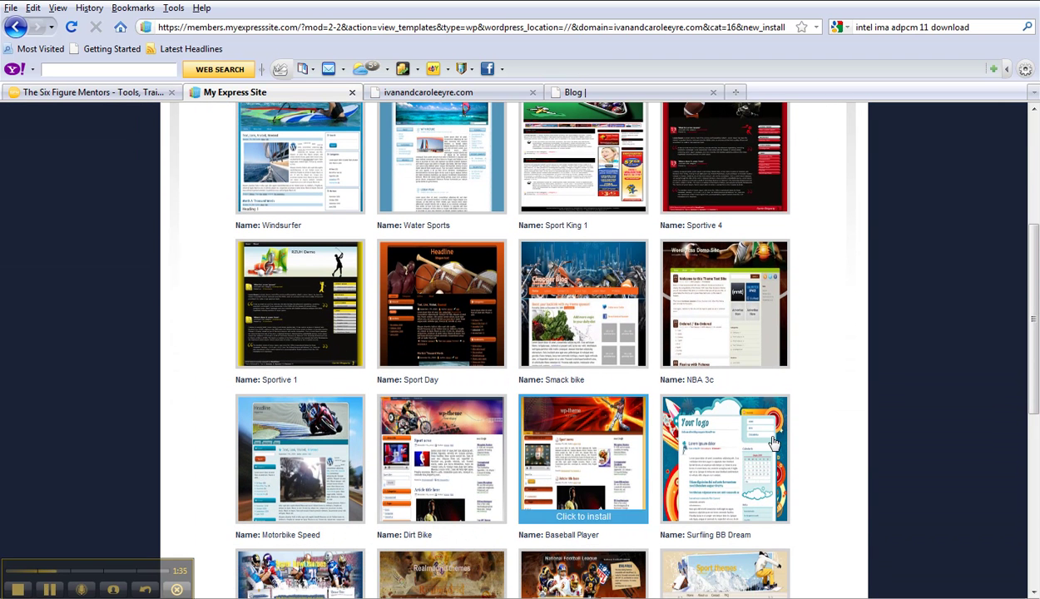
{"action": "mouse_move", "coordinate": [1035, 353]}
{"action": "left_mouse_down"}
{"action": "mouse_move", "coordinate": [1037, 441]}
{"action": "mouse_move", "coordinate": [1035, 250]}
{"action": "left_mouse_up"}
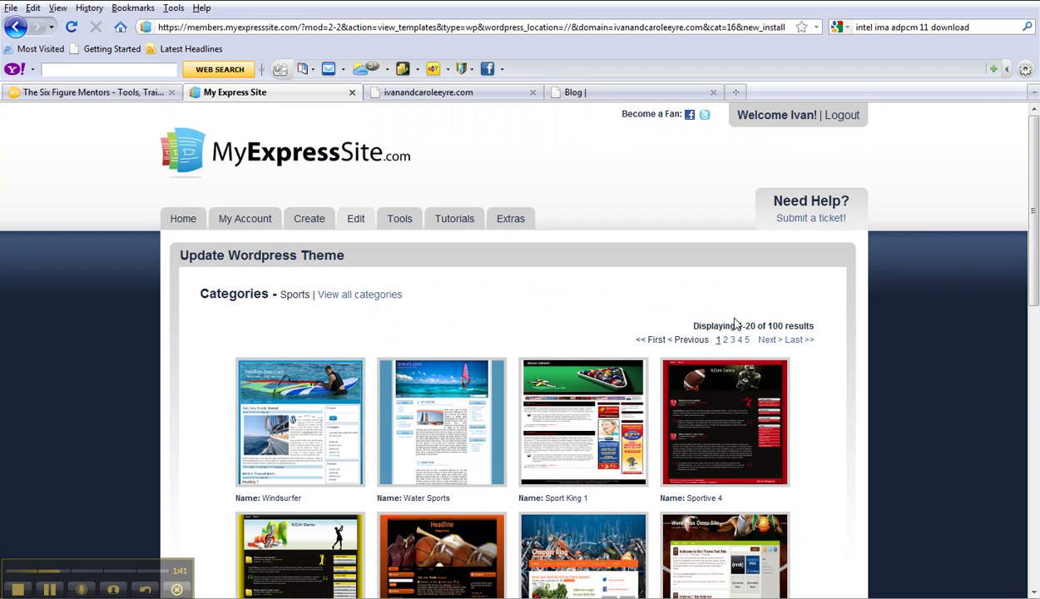
Search templates for 'weight loss' and open the Health category showing Weight Loss WP and Weight Loss.
{"action": "left_click", "coordinate": [18, 28]}
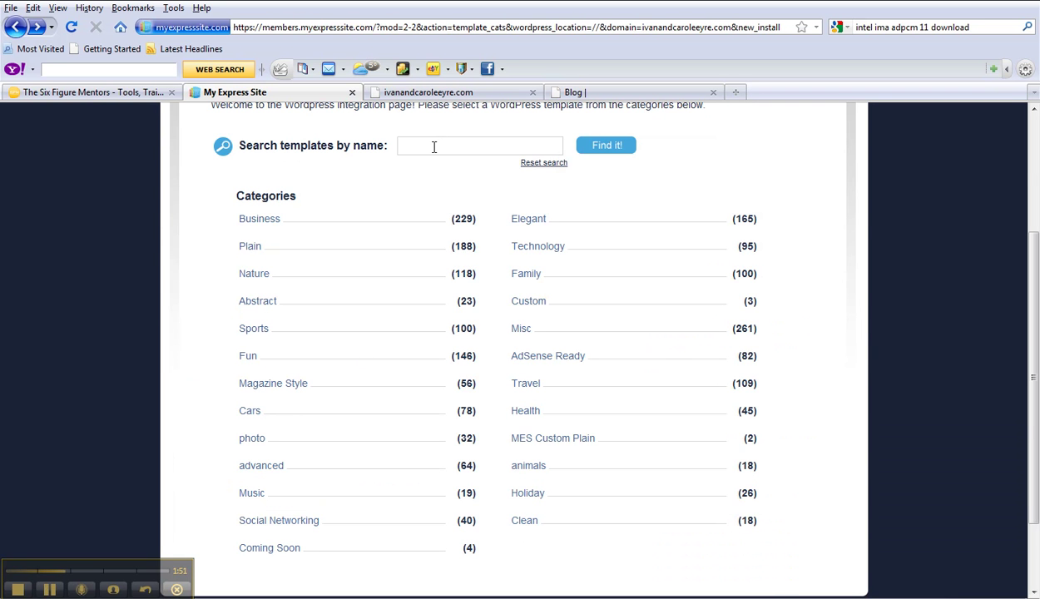
{"action": "type", "text": "wight"}
{"action": "type", "text": " loss"}
{"action": "left_click", "coordinate": [606, 149]}
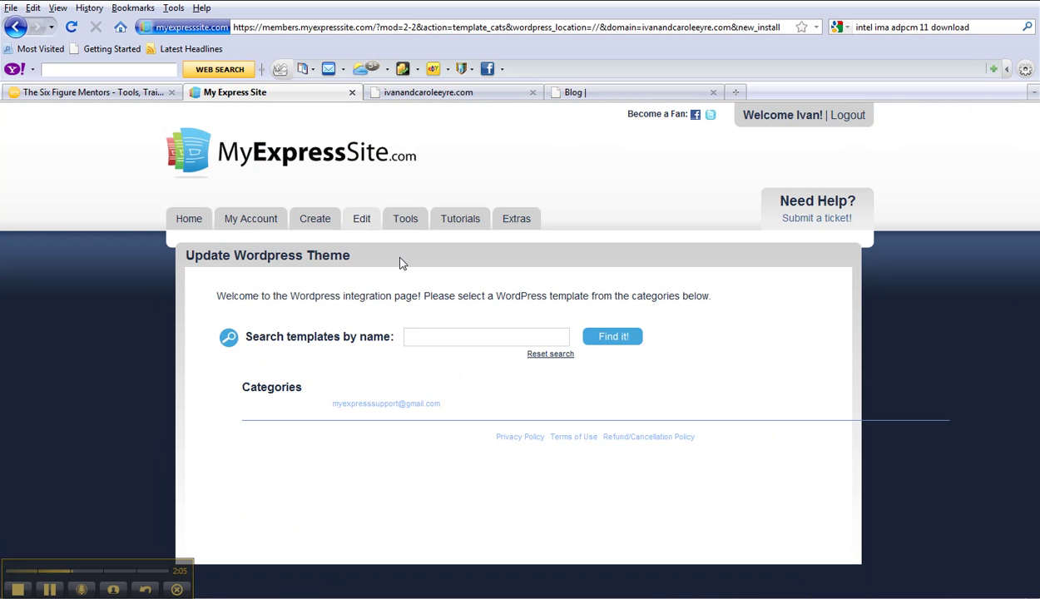
{"action": "type", "text": "weight l"}
{"action": "type", "text": "oss"}
{"action": "left_click", "coordinate": [627, 340]}
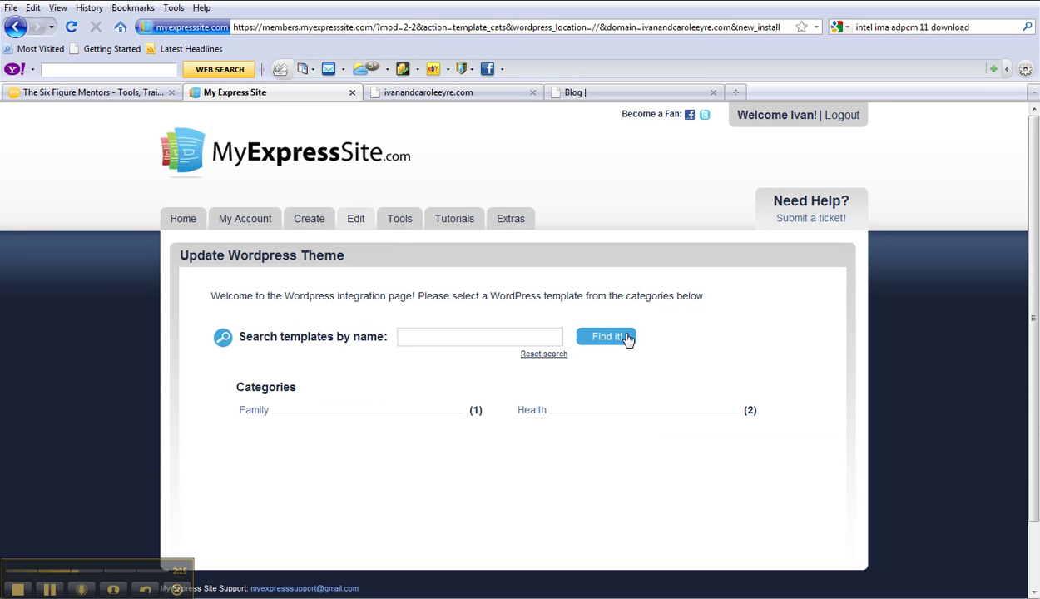
{"action": "left_click", "coordinate": [533, 419]}
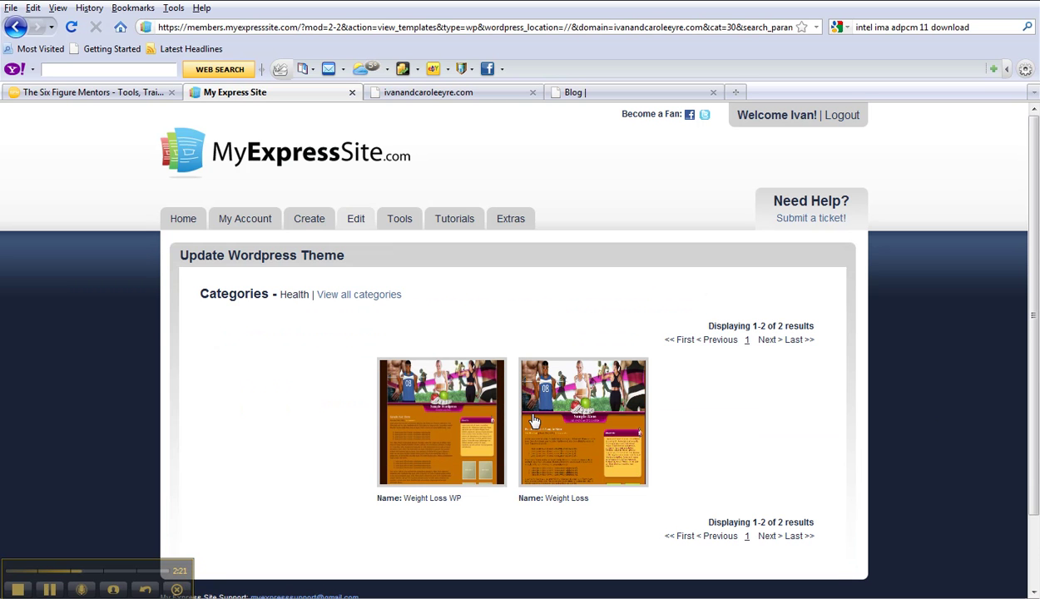
Install the Weight Loss WP template and continue past the security warning to WordPress.
{"action": "left_click", "coordinate": [433, 447]}
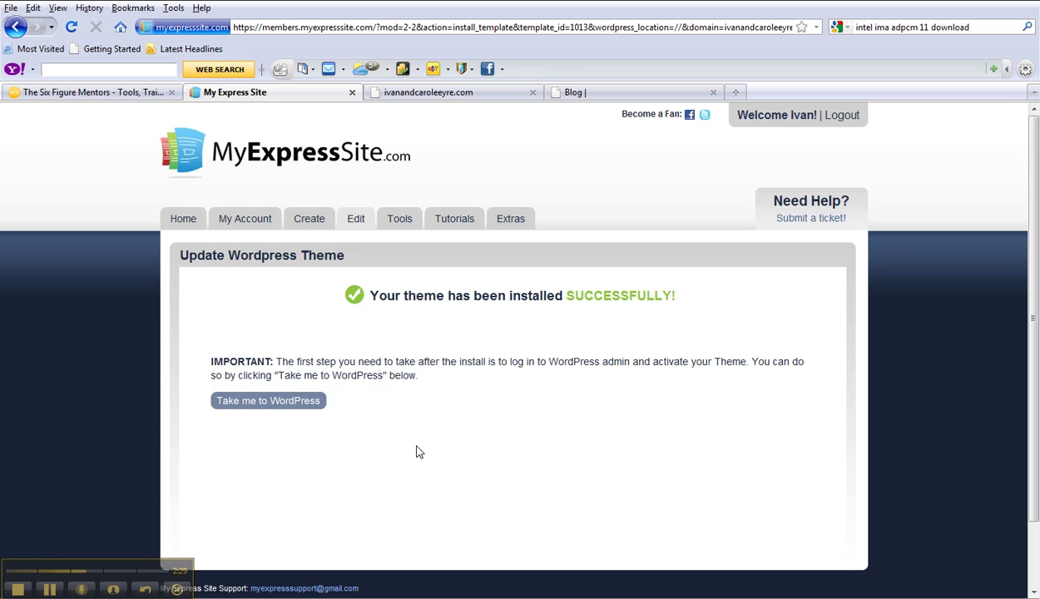
{"action": "left_click", "coordinate": [287, 403]}
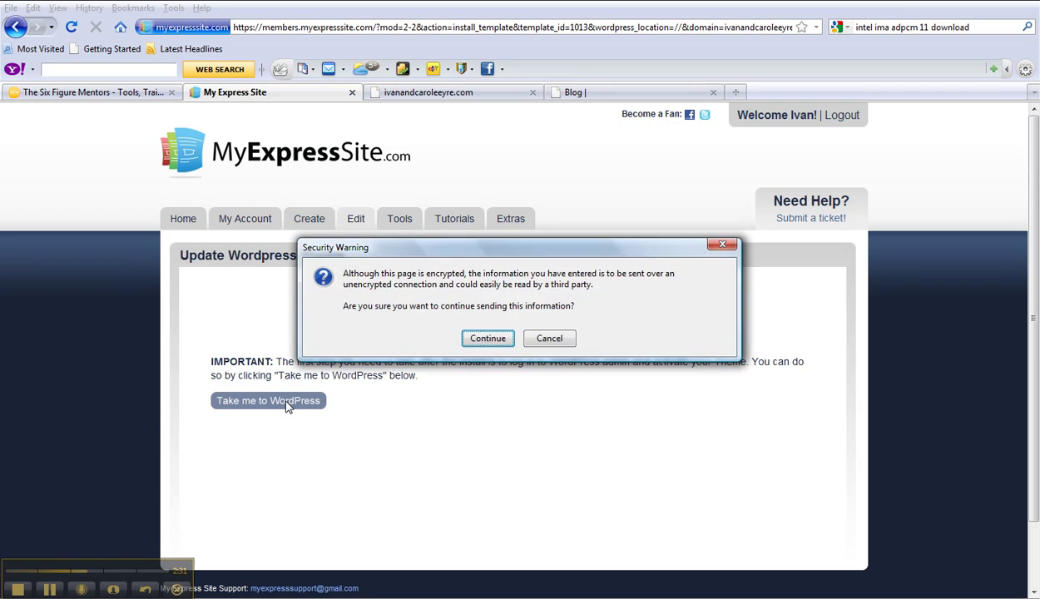
{"action": "left_click", "coordinate": [479, 343]}
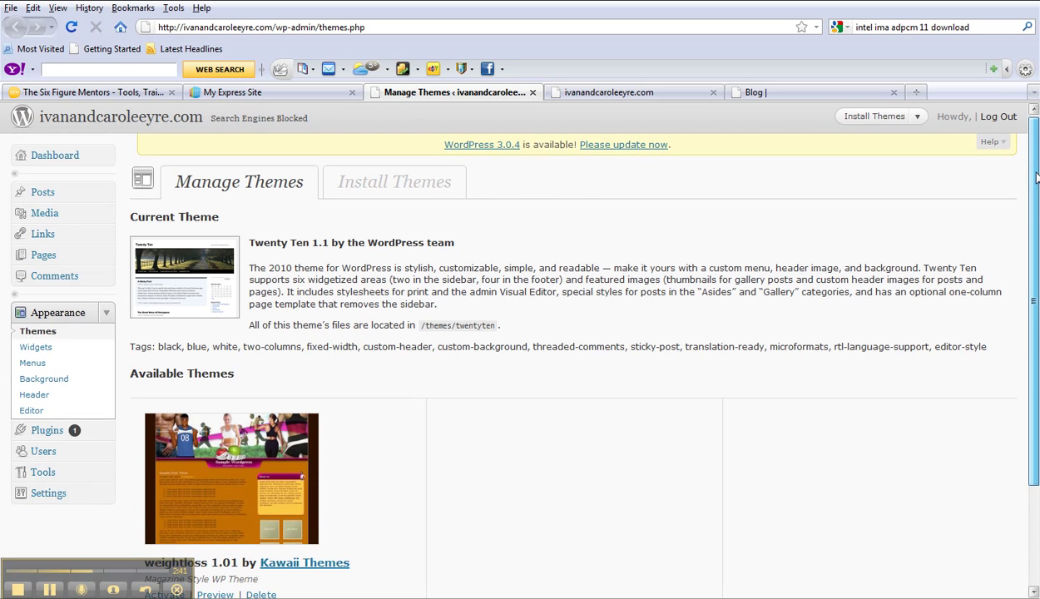
Preview the weightloss theme on the site, scroll through it, and close the preview.
{"action": "scroll", "coordinate": [916, 224], "scroll_direction": "down", "scroll_amount": 2}
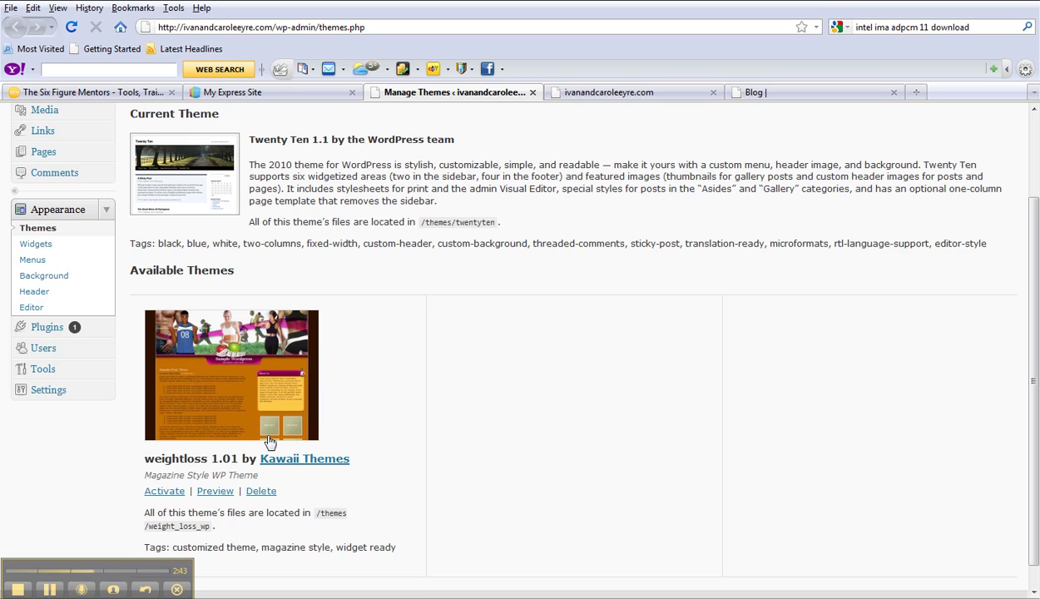
{"action": "left_click", "coordinate": [213, 492]}
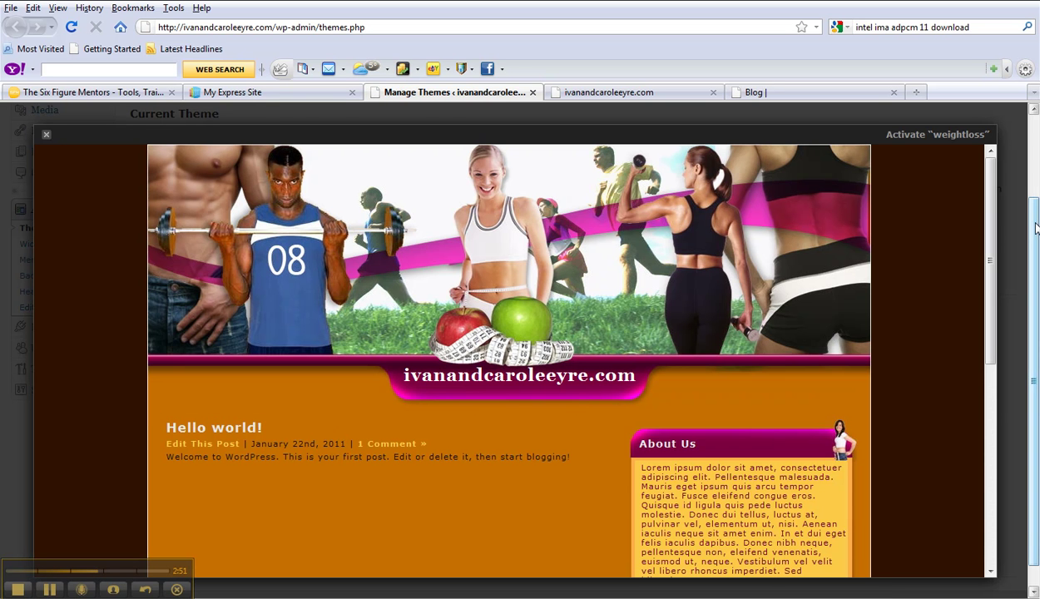
{"action": "left_click_drag", "start_coordinate": [1034, 248], "coordinate": [1034, 267]}
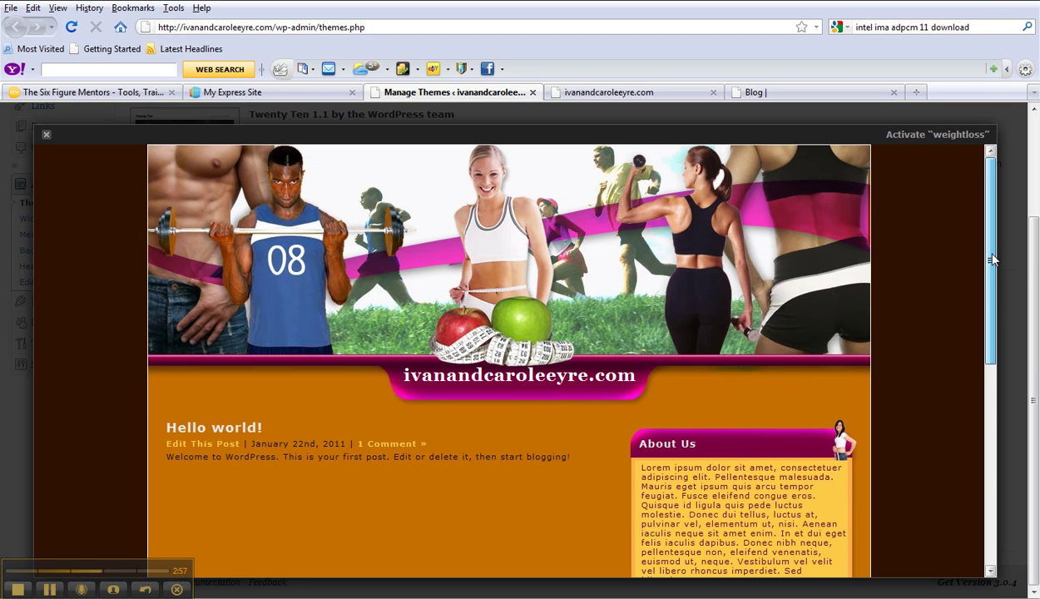
{"action": "left_click_drag", "start_coordinate": [993, 261], "coordinate": [997, 405]}
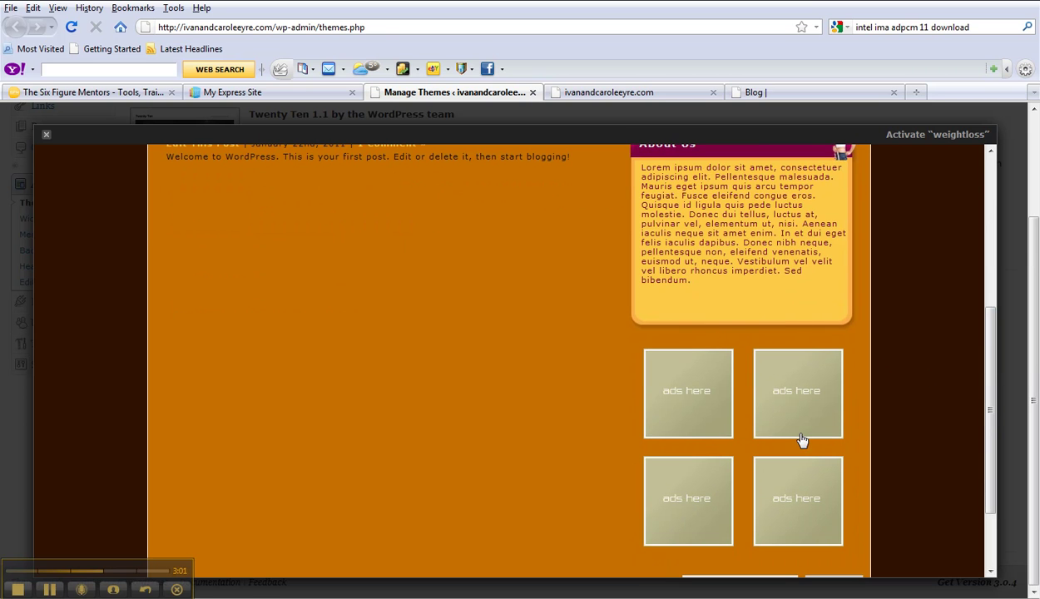
{"action": "mouse_move", "coordinate": [990, 381]}
{"action": "left_mouse_down"}
{"action": "mouse_move", "coordinate": [988, 450]}
{"action": "mouse_move", "coordinate": [989, 349]}
{"action": "left_mouse_up"}
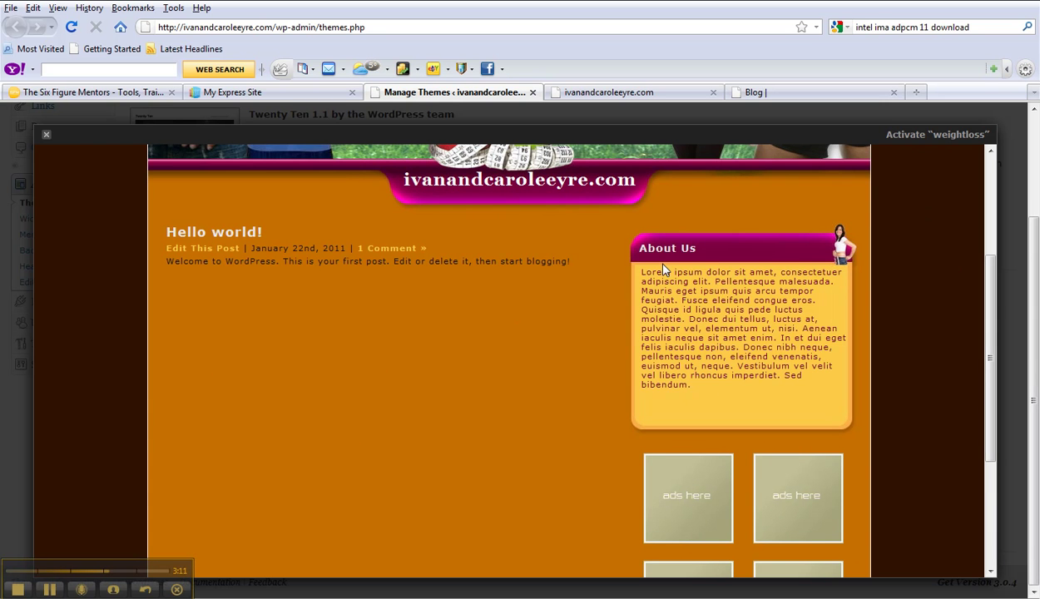
{"action": "scroll", "coordinate": [774, 254], "scroll_direction": "up", "scroll_amount": 4}
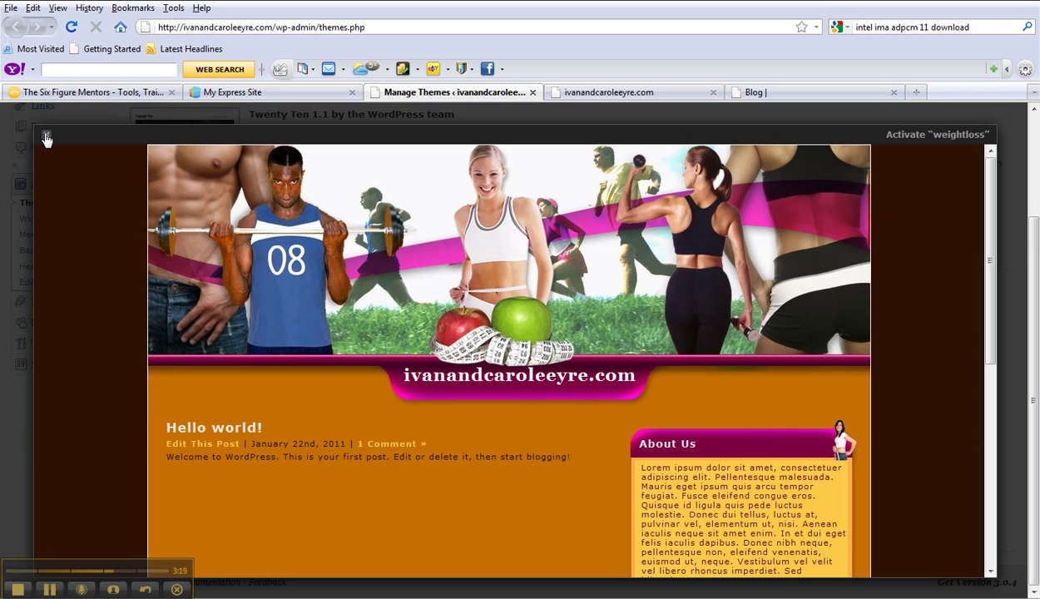
{"action": "left_click", "coordinate": [46, 137]}
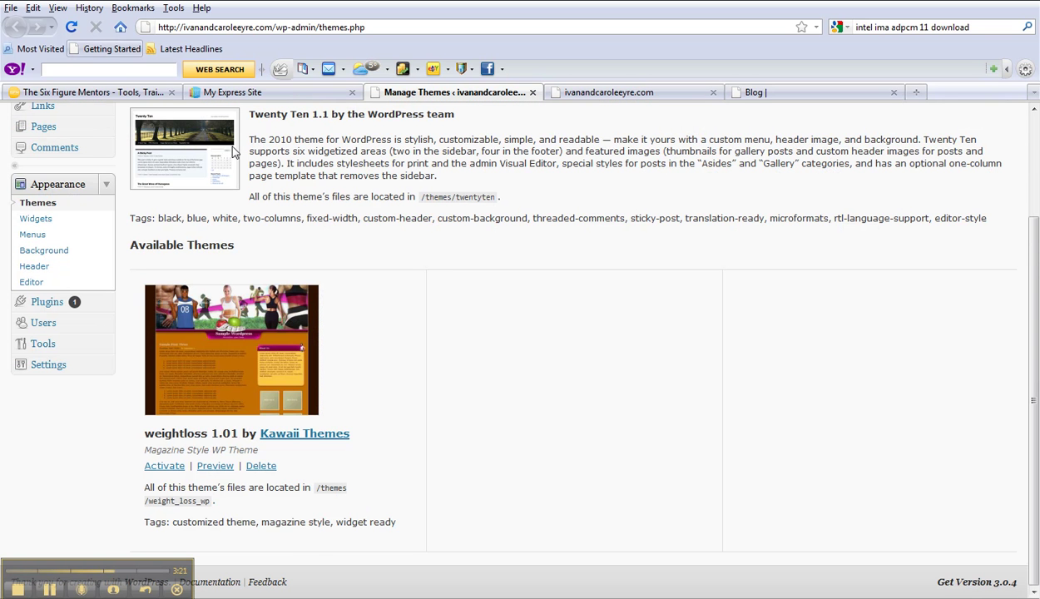
Close the Manage Themes tab and go back, resending page data, to the template categories page.
{"action": "left_click", "coordinate": [532, 92]}
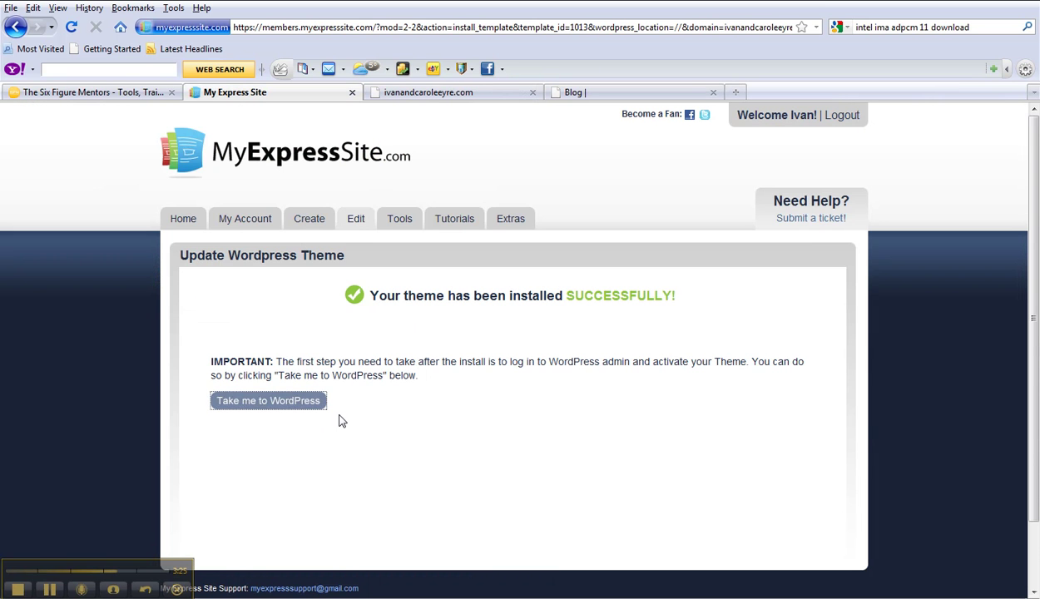
{"action": "left_click", "coordinate": [16, 28]}
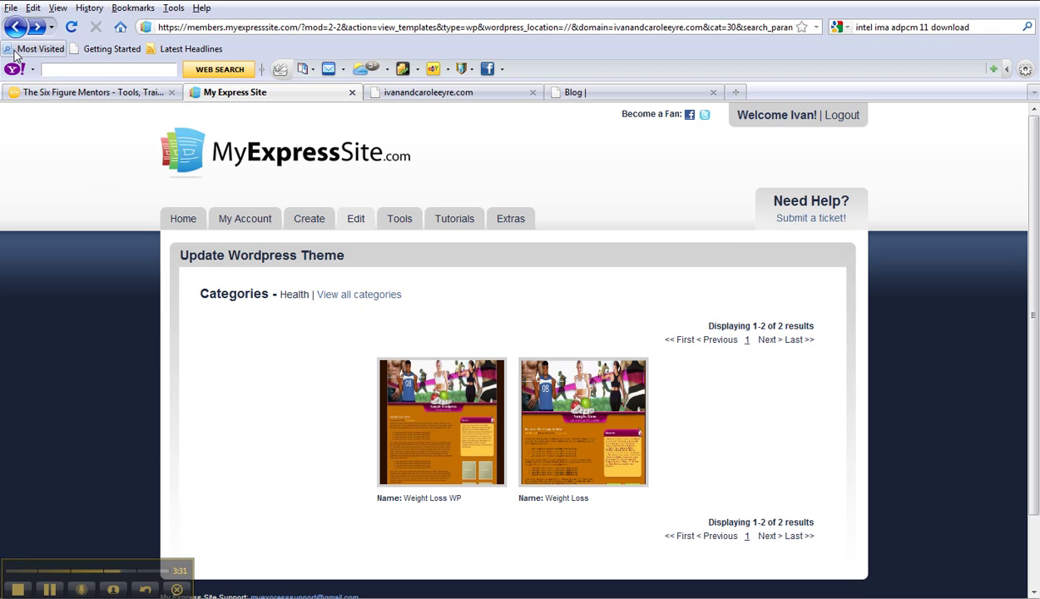
{"action": "left_click", "coordinate": [16, 27]}
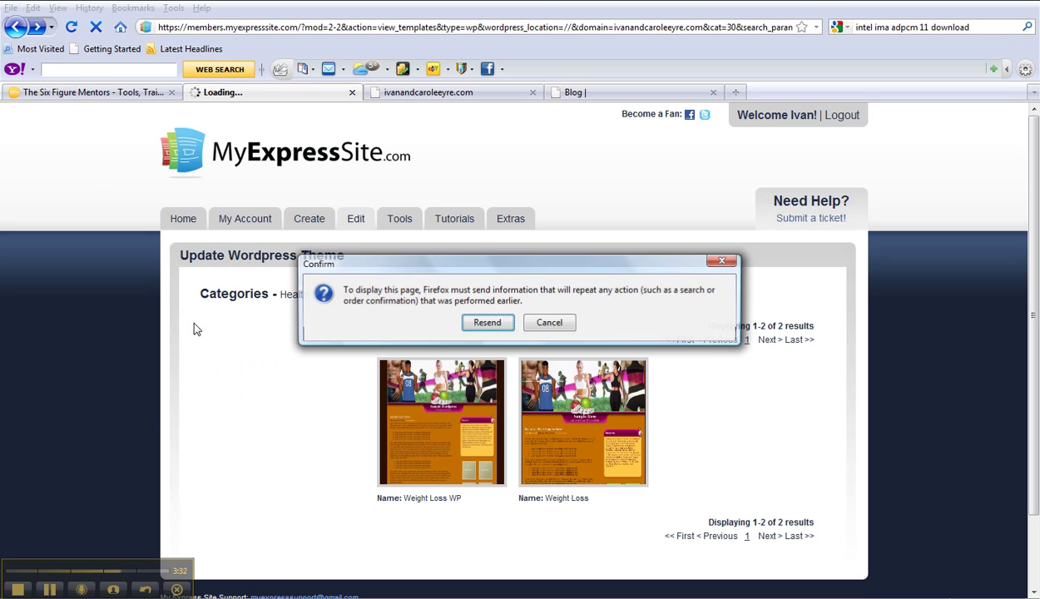
{"action": "left_click", "coordinate": [481, 323]}
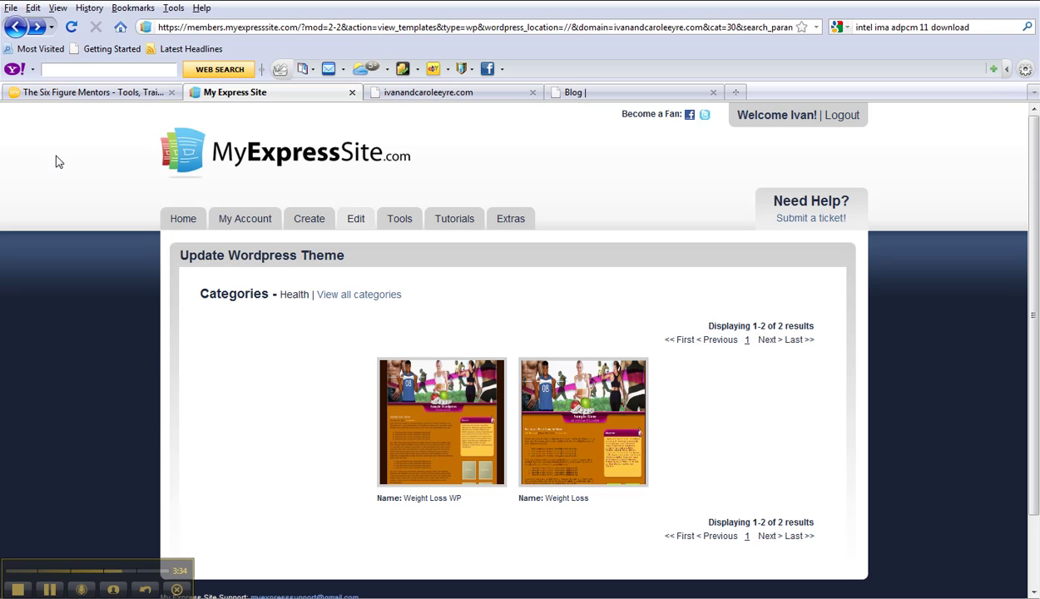
{"action": "left_click", "coordinate": [16, 28]}
{"action": "left_click", "coordinate": [17, 28]}
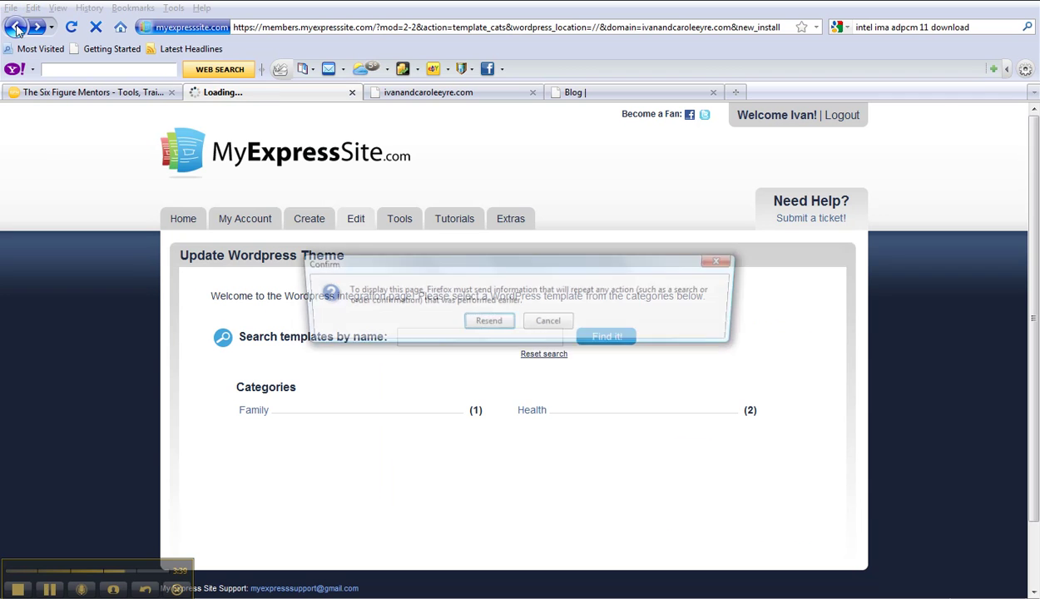
{"action": "left_click", "coordinate": [481, 323]}
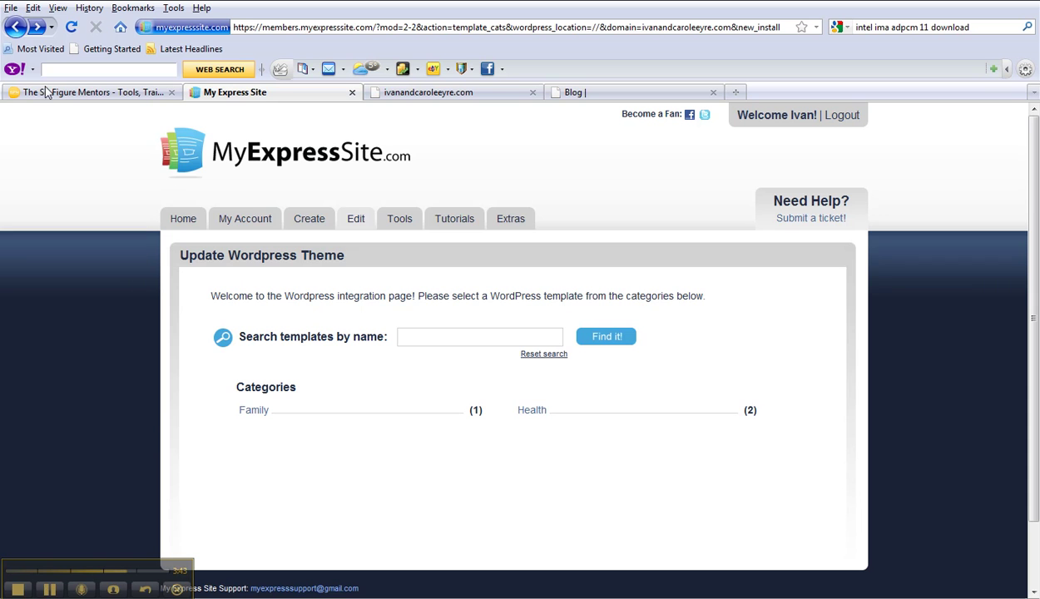
Search for 'golf', install the Golfy template from the Sports category, and continue to WordPress.
{"action": "left_click", "coordinate": [15, 29]}
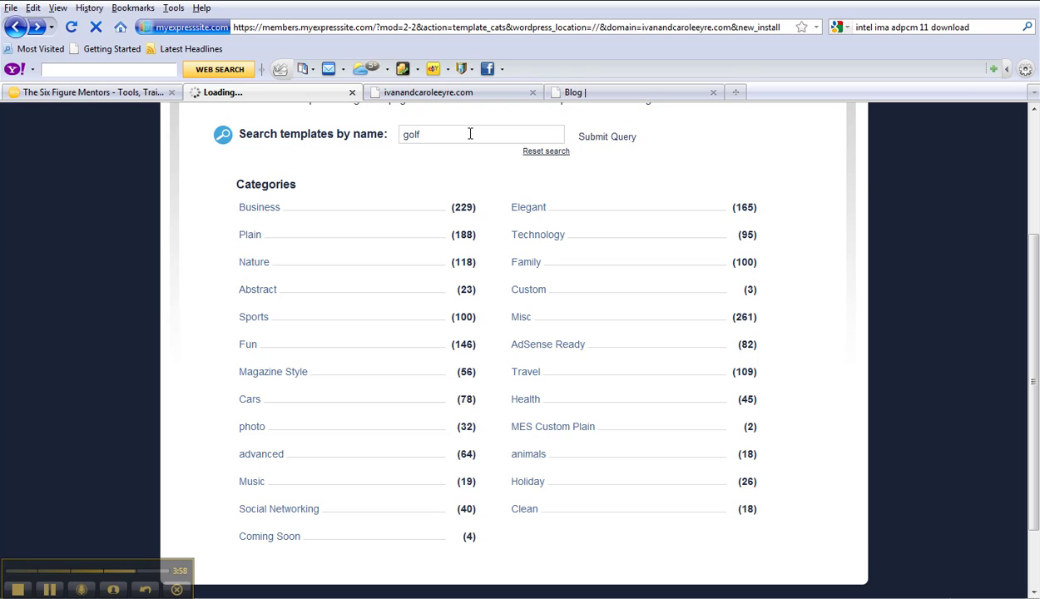
{"action": "left_click", "coordinate": [471, 133]}
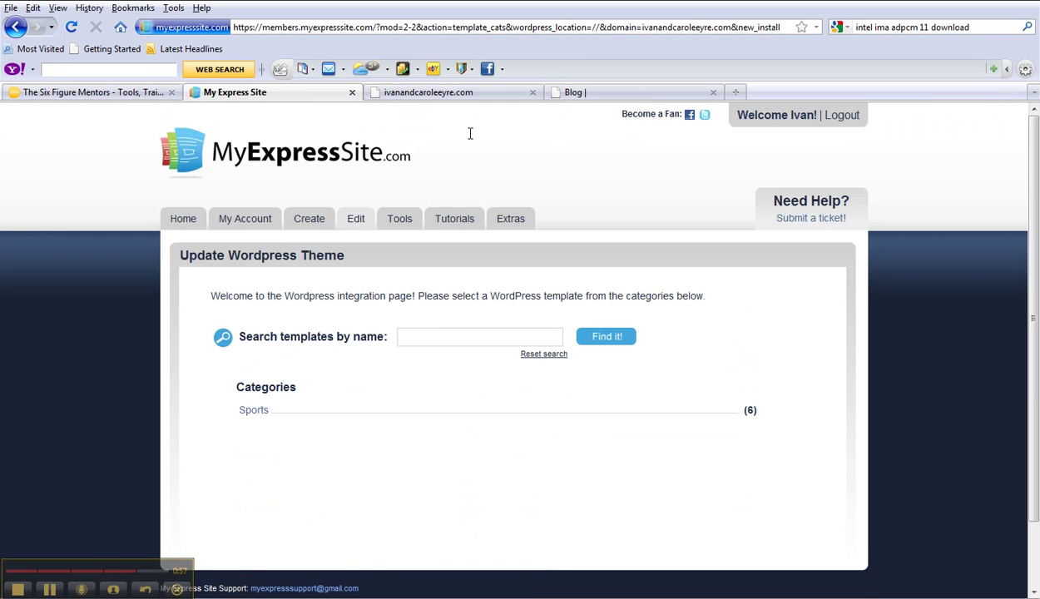
{"action": "left_click", "coordinate": [262, 414]}
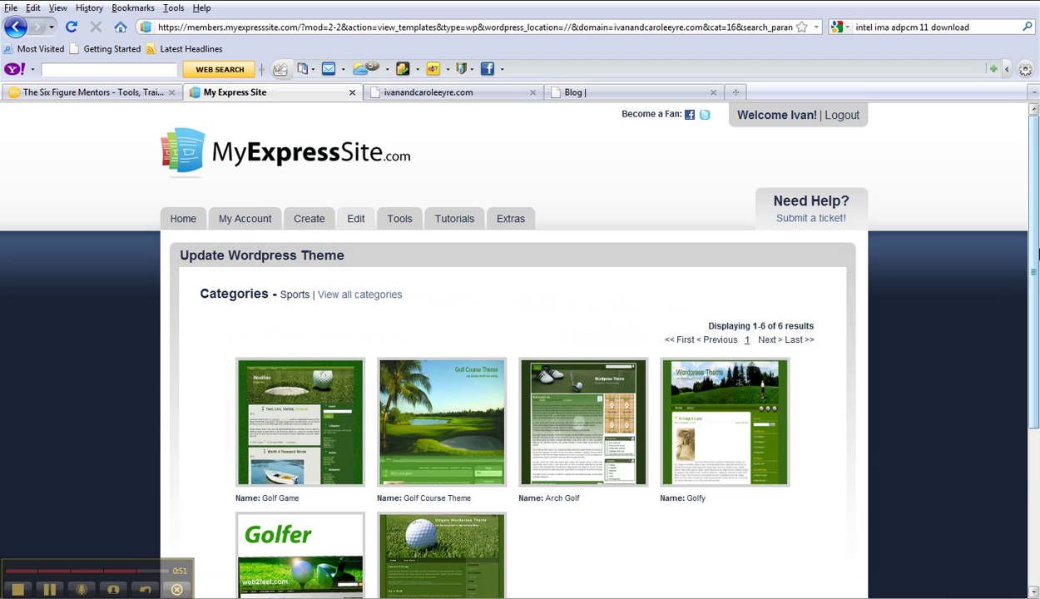
{"action": "left_click_drag", "start_coordinate": [1036, 246], "coordinate": [1035, 345]}
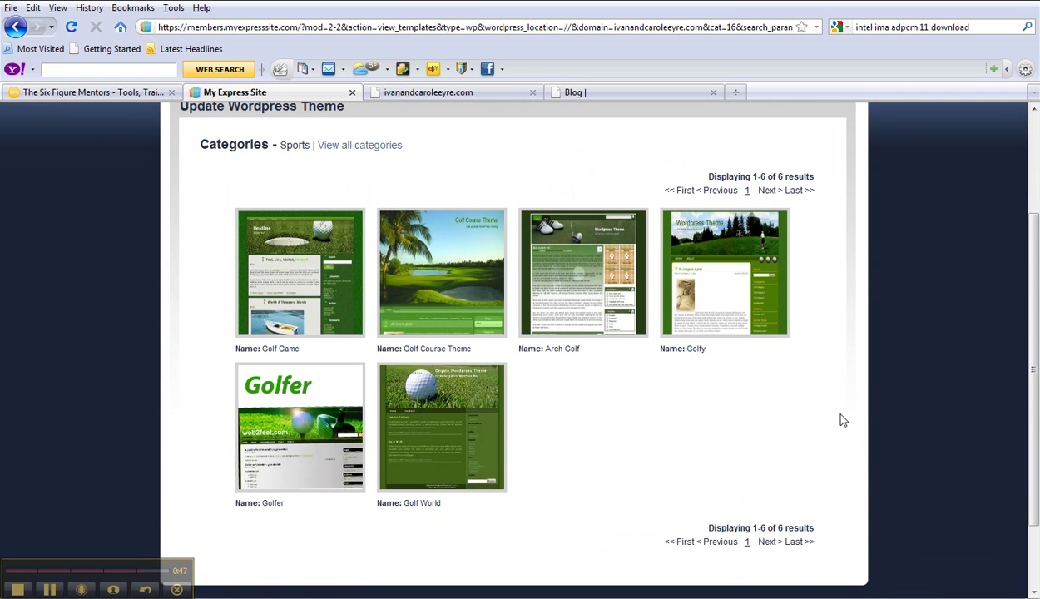
{"action": "mouse_move", "coordinate": [724, 273]}
{"action": "left_click", "coordinate": [743, 273]}
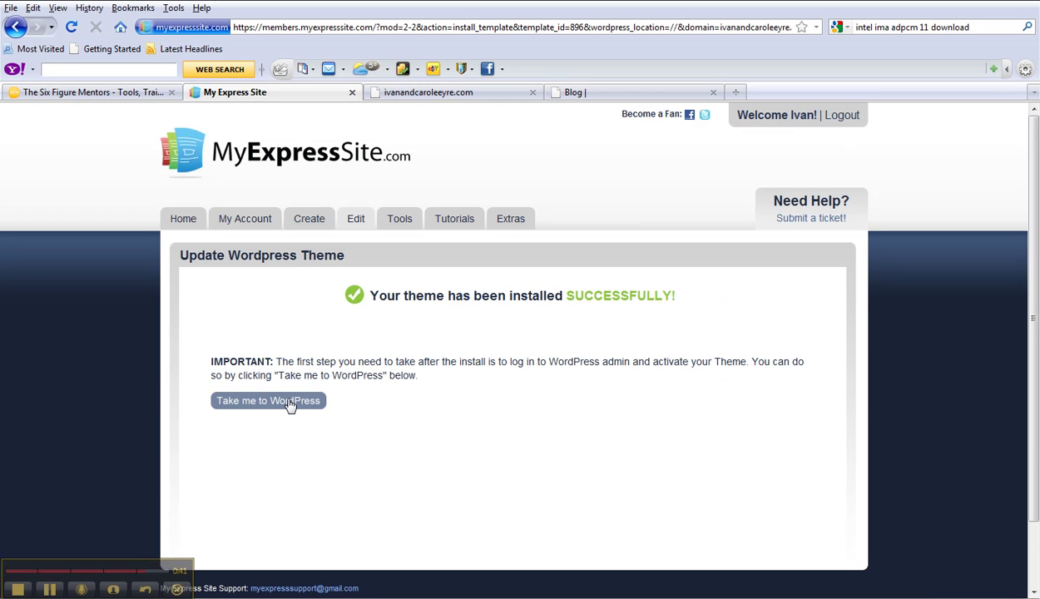
{"action": "left_click", "coordinate": [290, 402]}
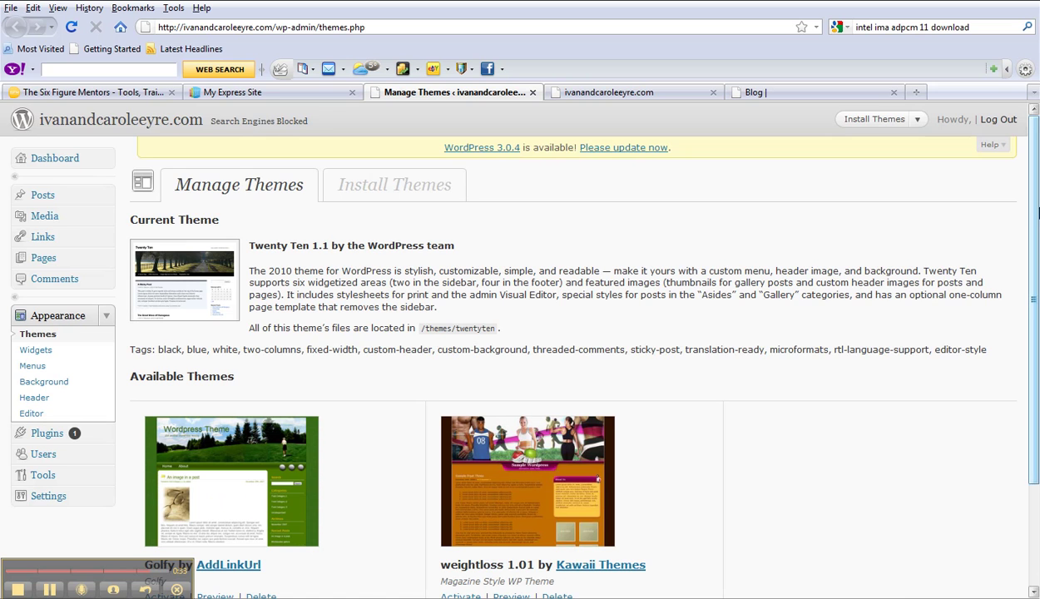
Preview and activate Golfy, then view the live ivanandcaroleeyre.com site in its golf design.
{"action": "left_click_drag", "start_coordinate": [1038, 215], "coordinate": [1036, 316]}
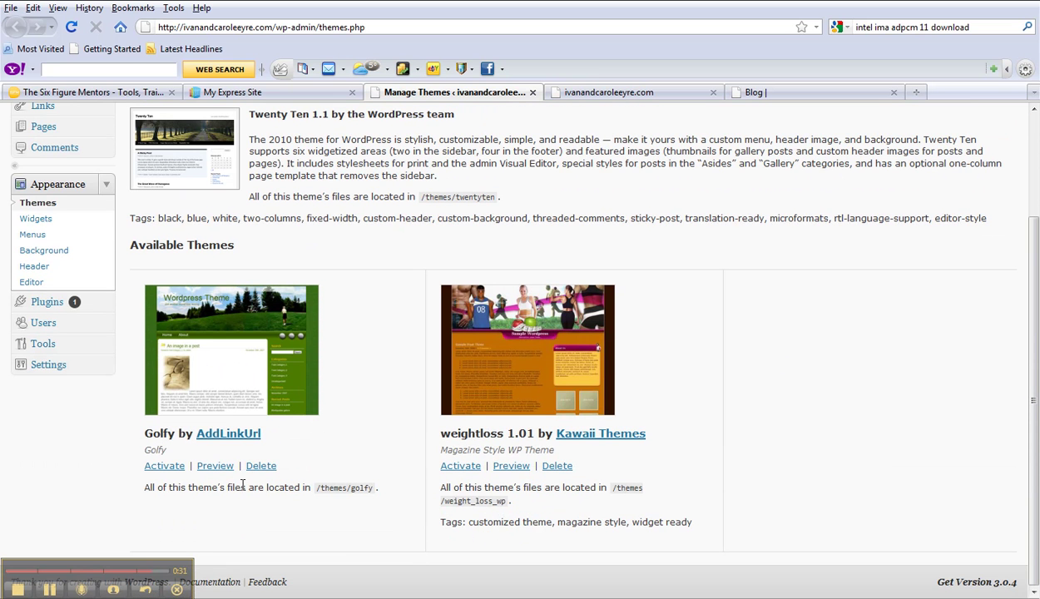
{"action": "left_click", "coordinate": [218, 471]}
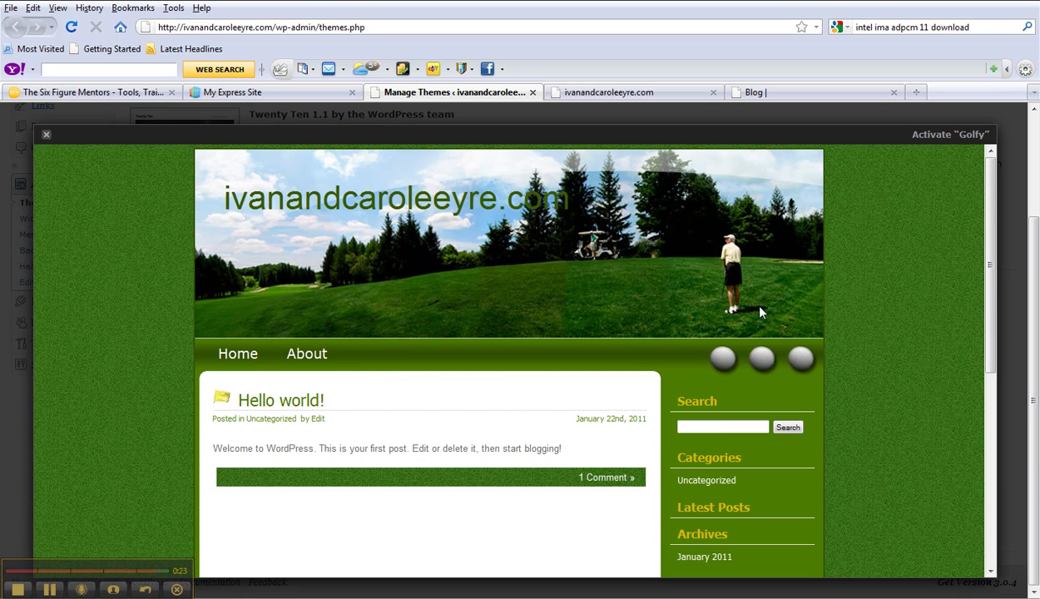
{"action": "left_click", "coordinate": [936, 137]}
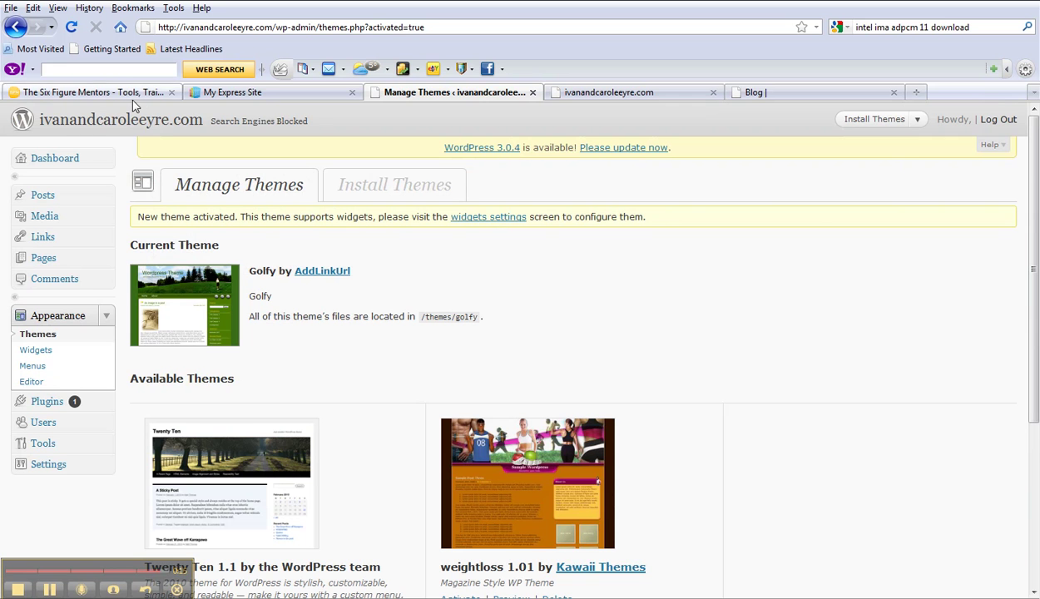
{"action": "left_click", "coordinate": [125, 129]}
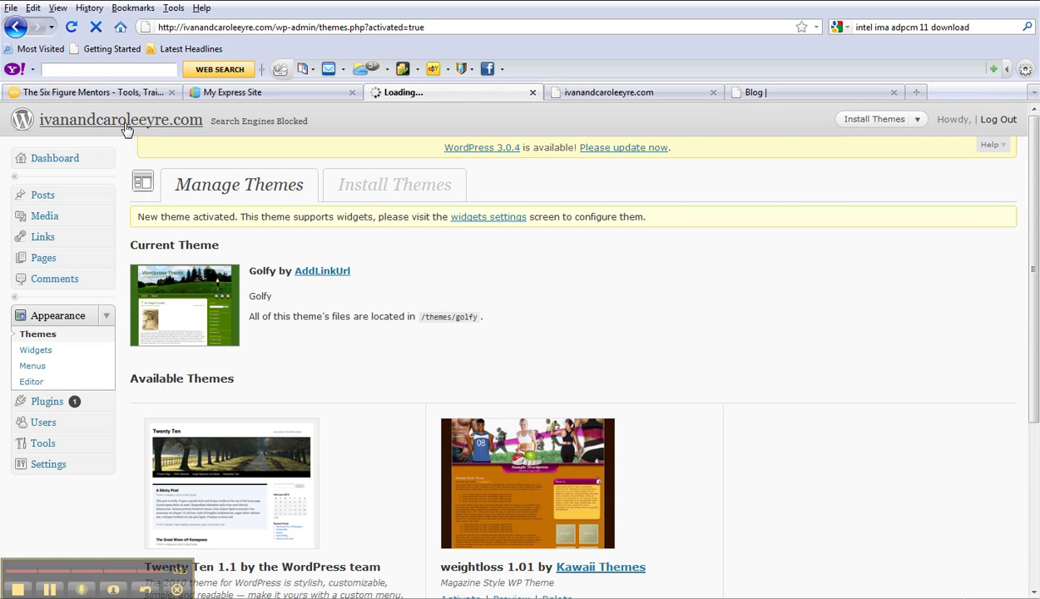